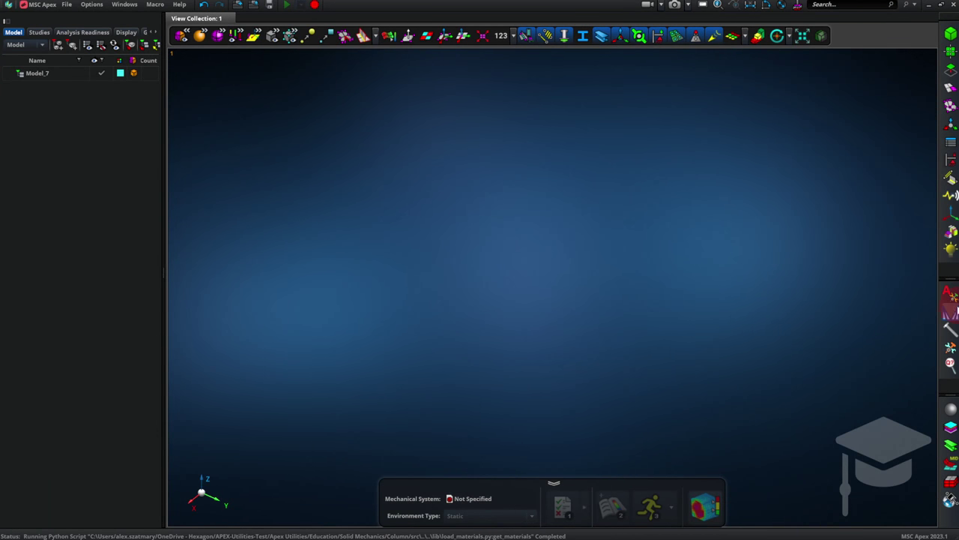
# Step: Build the Education Solid Mechanics Column example model and run its buckling solve
pyautogui.click(948, 313)
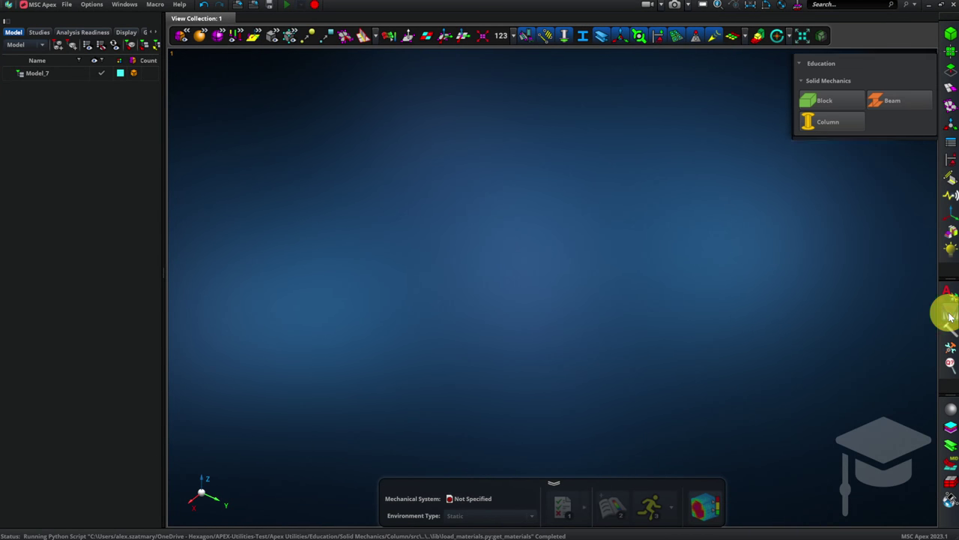
pyautogui.click(838, 115)
pyautogui.click(908, 154)
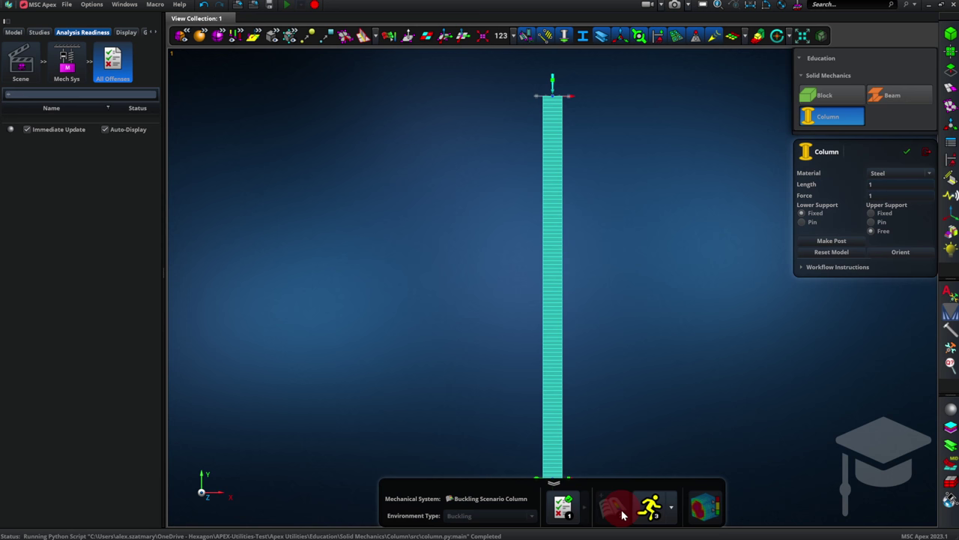
pyautogui.click(647, 507)
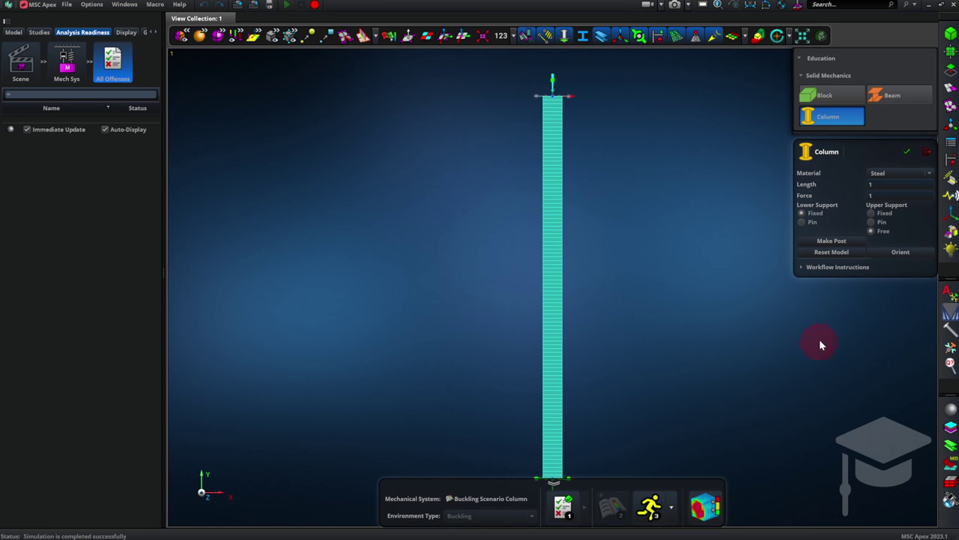
# Step: Load the column's buckling results into post-processing and display Mode 1
pyautogui.click(832, 242)
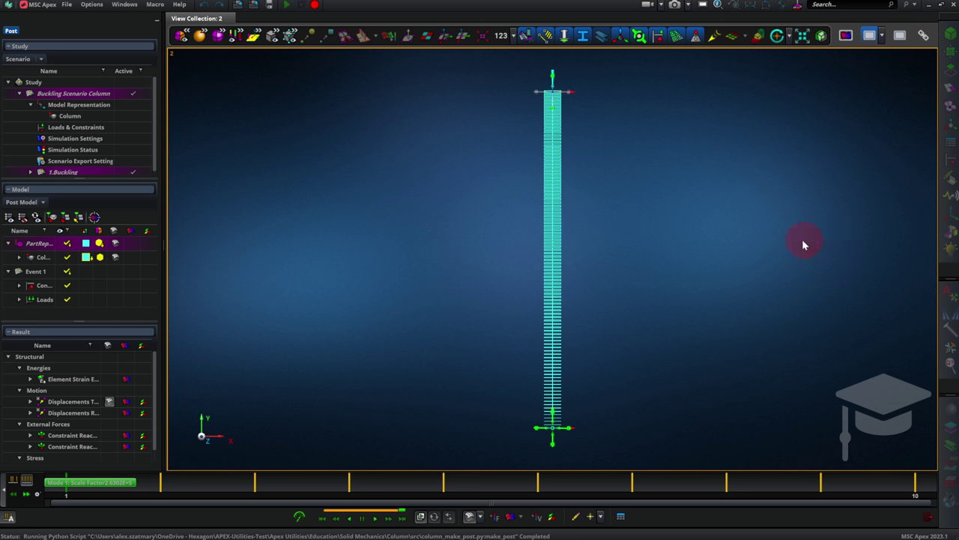
pyautogui.click(65, 489)
# Step: Rotate the view to reveal the column's sideways Mode 1 bow
pyautogui.moveTo(439, 338)
pyautogui.mouseDown(button='middle')
pyautogui.moveTo(386, 338)
pyautogui.moveTo(444, 342)
pyautogui.mouseUp(button='middle')
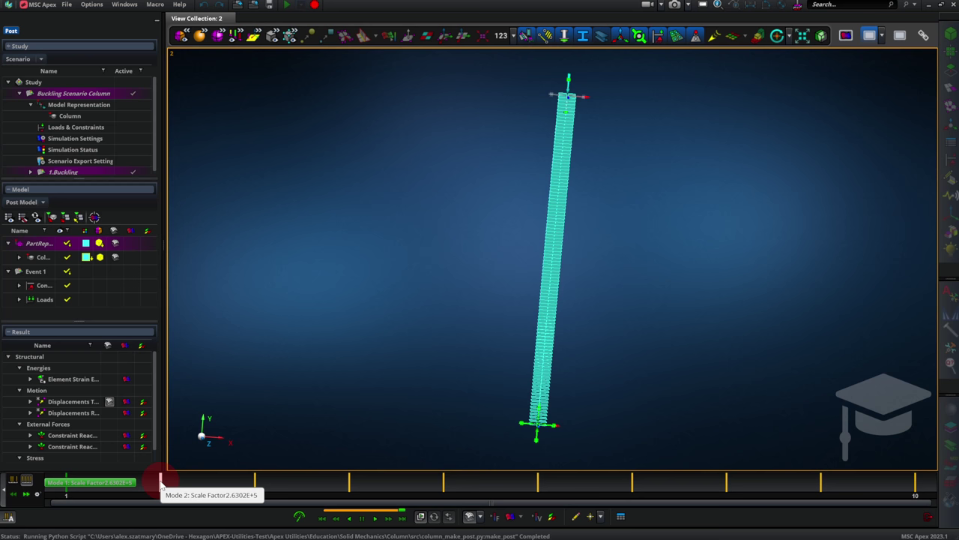
# Step: Display buckling modes 2, 3, 4, 5 and 6 in turn, ending on the S-shaped Mode 6
pyautogui.click(161, 485)
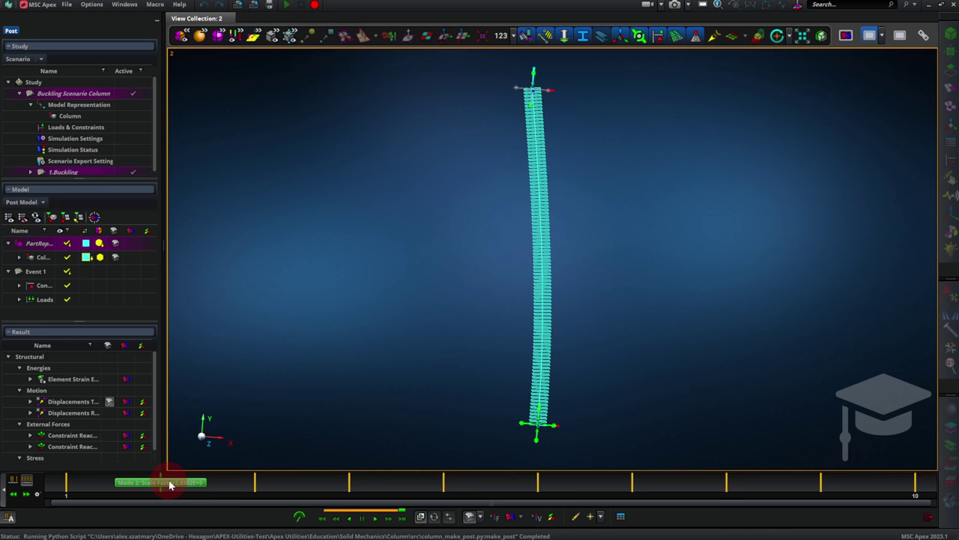
pyautogui.click(255, 485)
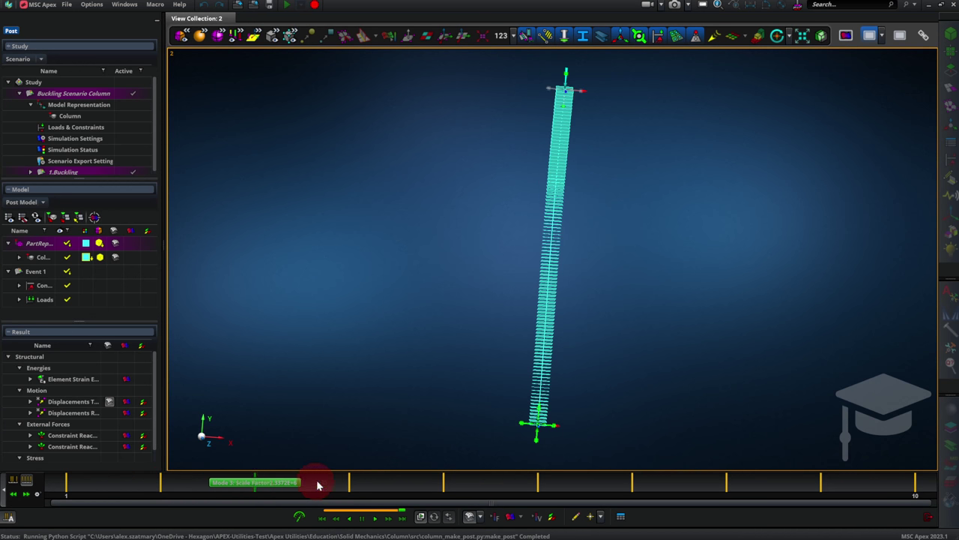
pyautogui.click(349, 483)
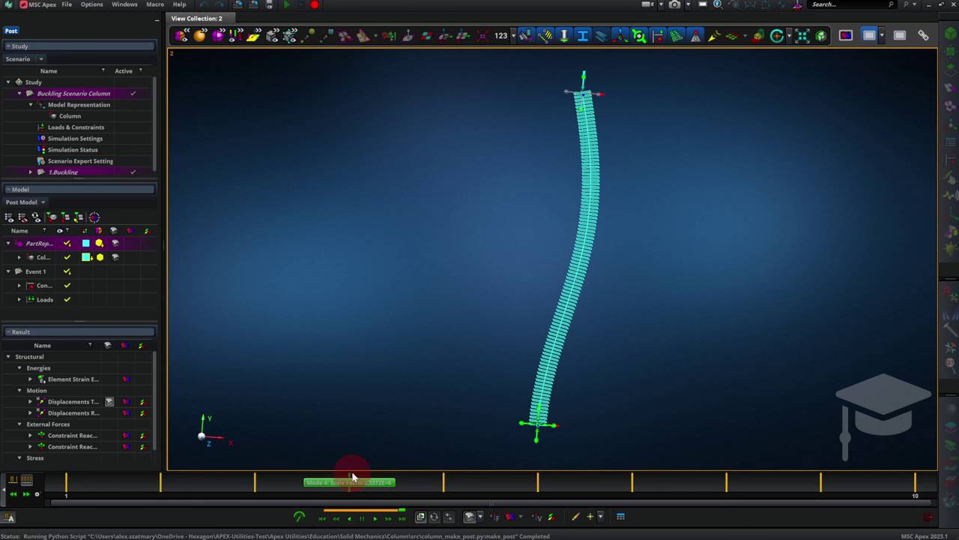
pyautogui.click(444, 484)
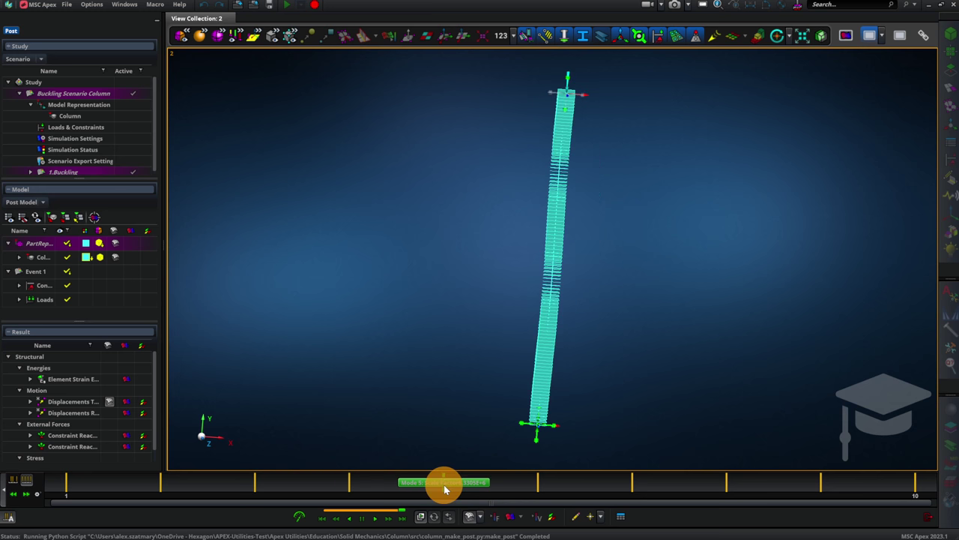
pyautogui.click(538, 483)
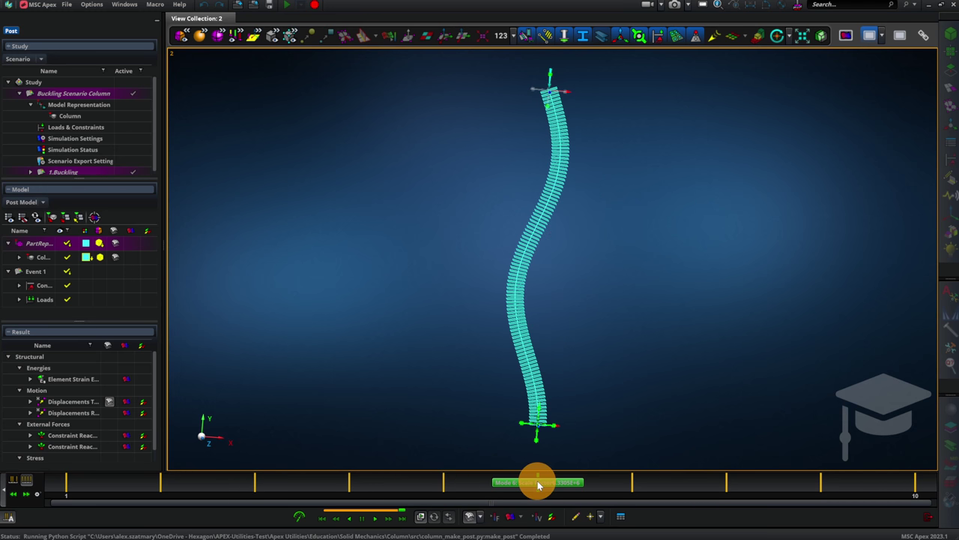
# Step: Review the Critical Buckling Table, then exit post-processing back to the undeformed column model
pyautogui.click(622, 516)
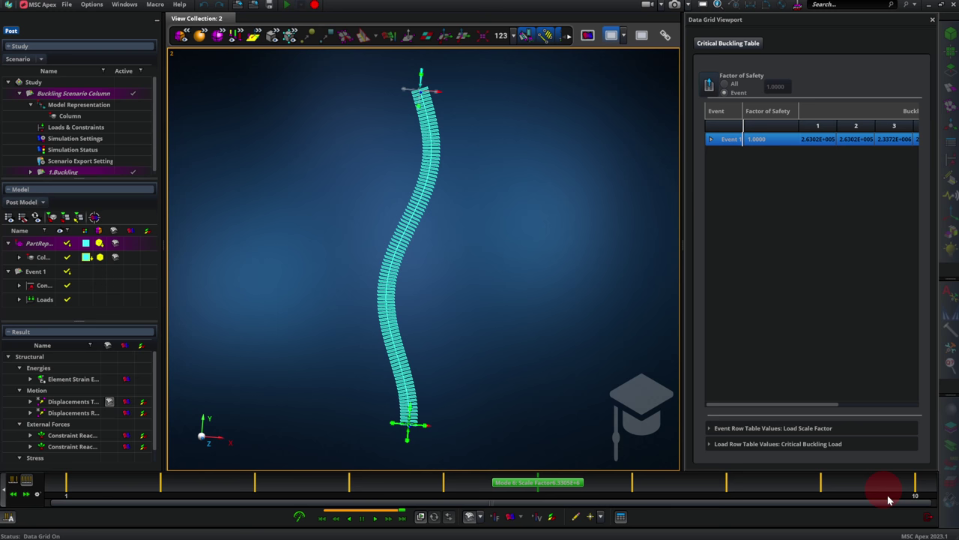
pyautogui.click(922, 527)
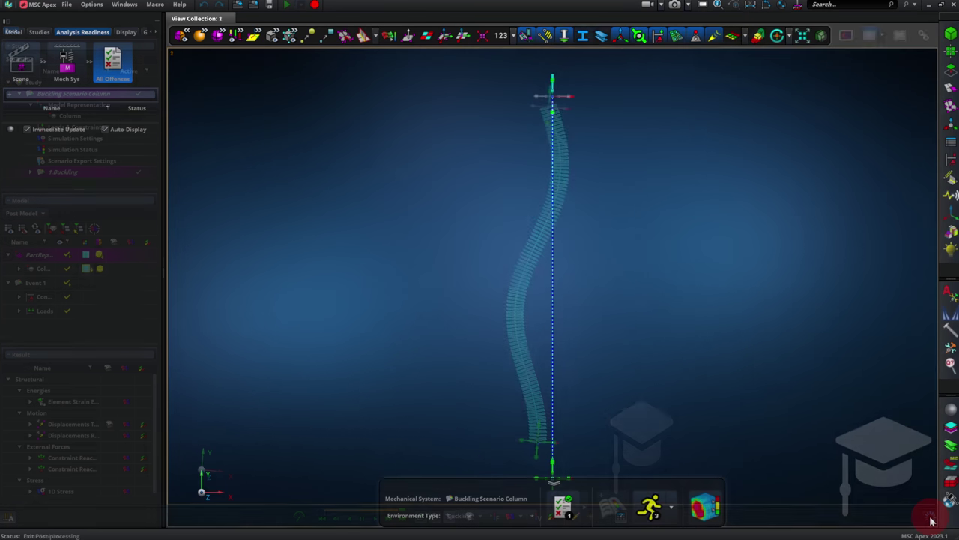
pyautogui.click(950, 302)
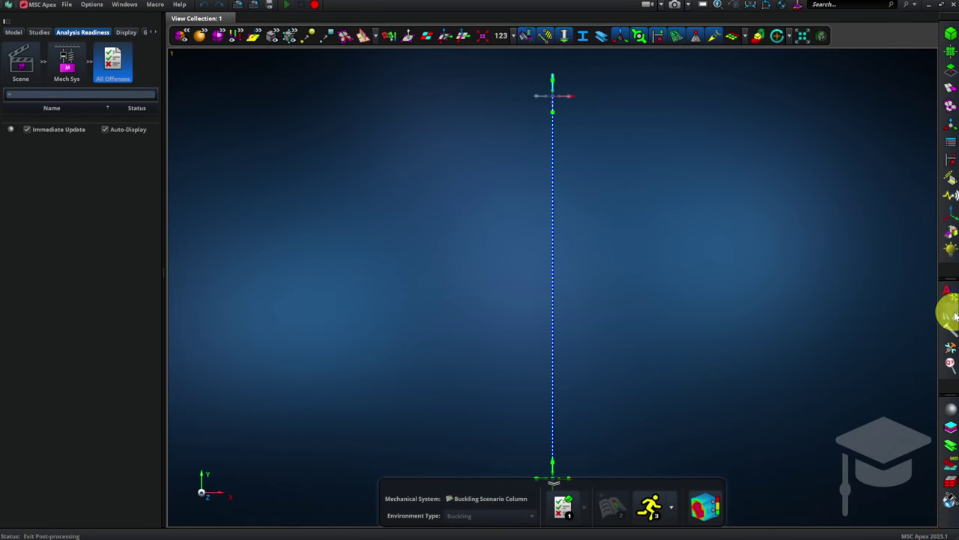
# Step: Make the column Aluminum with length 2 and applied force 10e3
pyautogui.click(856, 113)
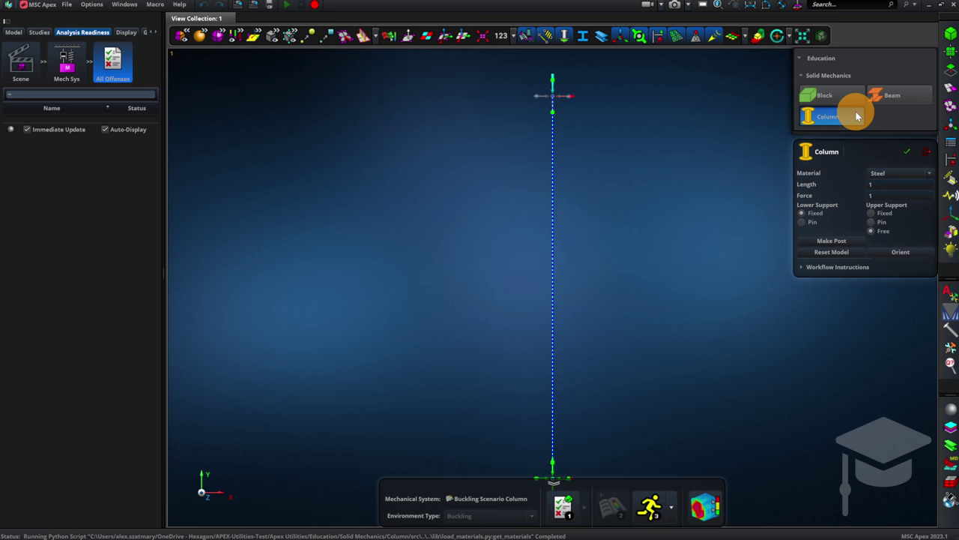
pyautogui.click(883, 172)
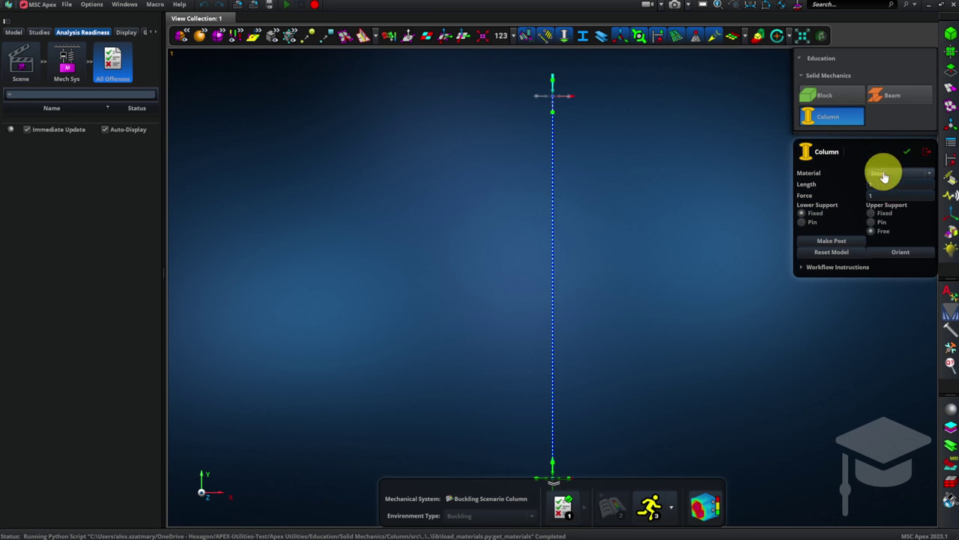
pyautogui.click(887, 196)
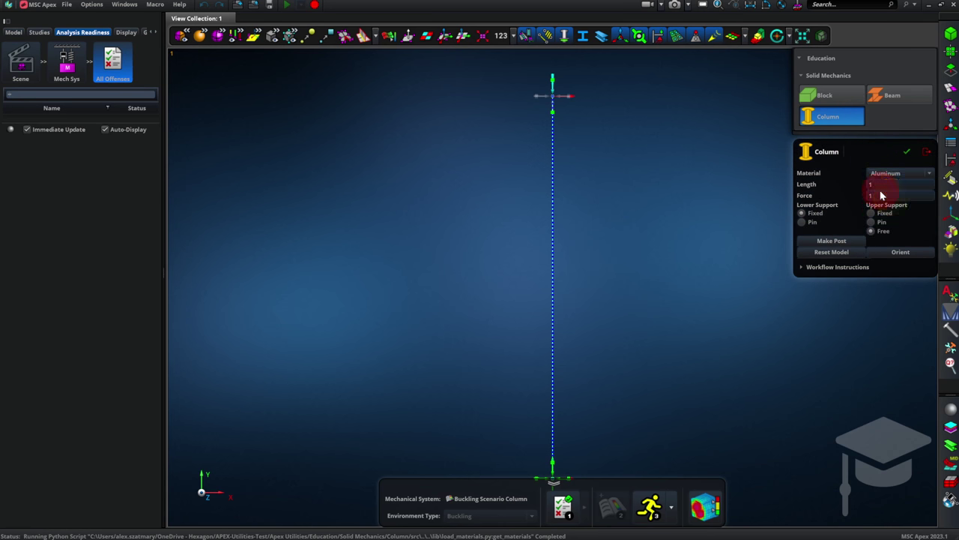
pyautogui.click(882, 185)
pyautogui.write('2')
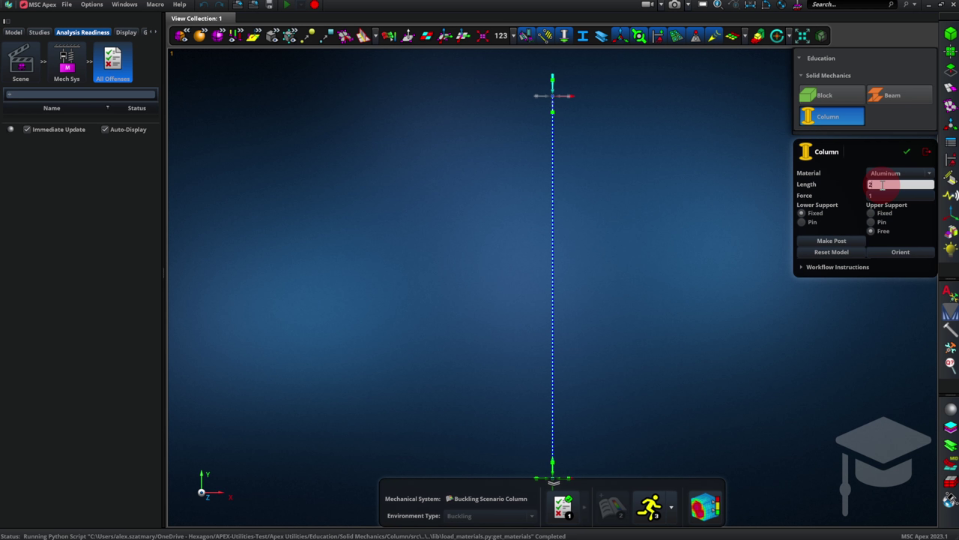
pyautogui.click(878, 196)
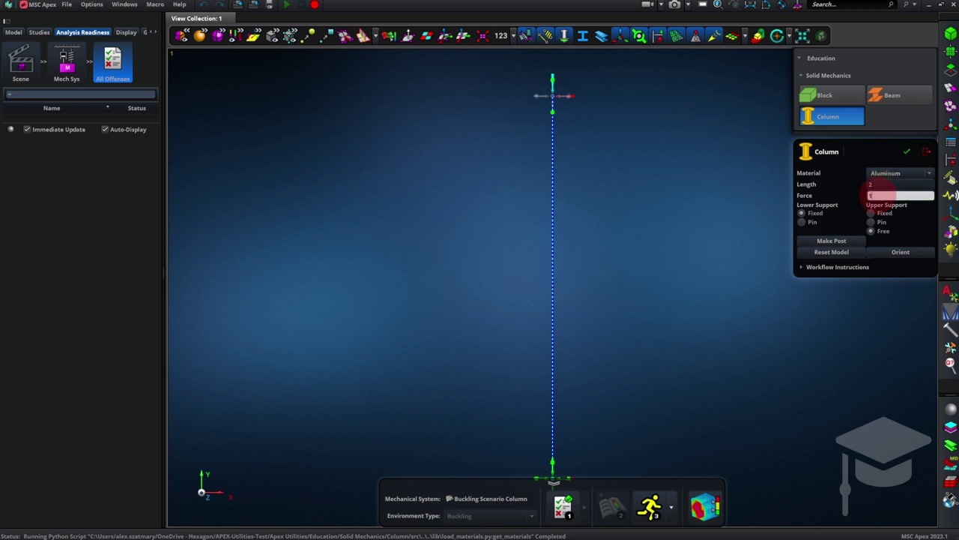
pyautogui.write('000')
pyautogui.press('Return')
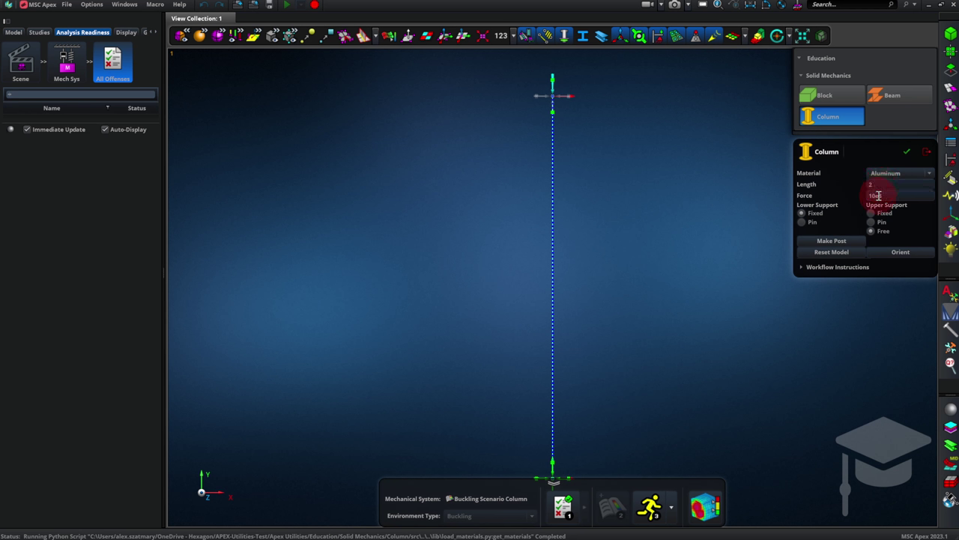
# Step: Set both the lower and upper column supports to Pin
pyautogui.click(806, 222)
pyautogui.click(872, 222)
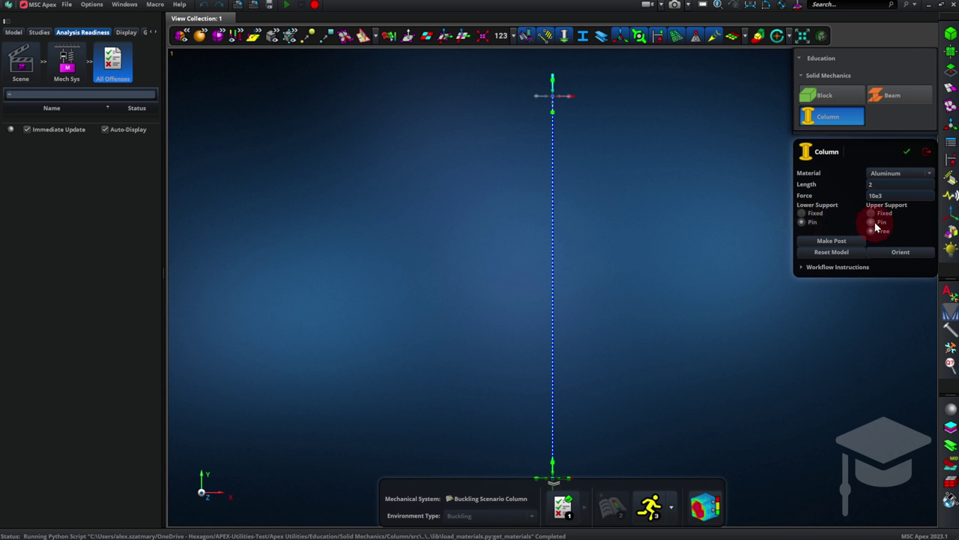
pyautogui.click(804, 221)
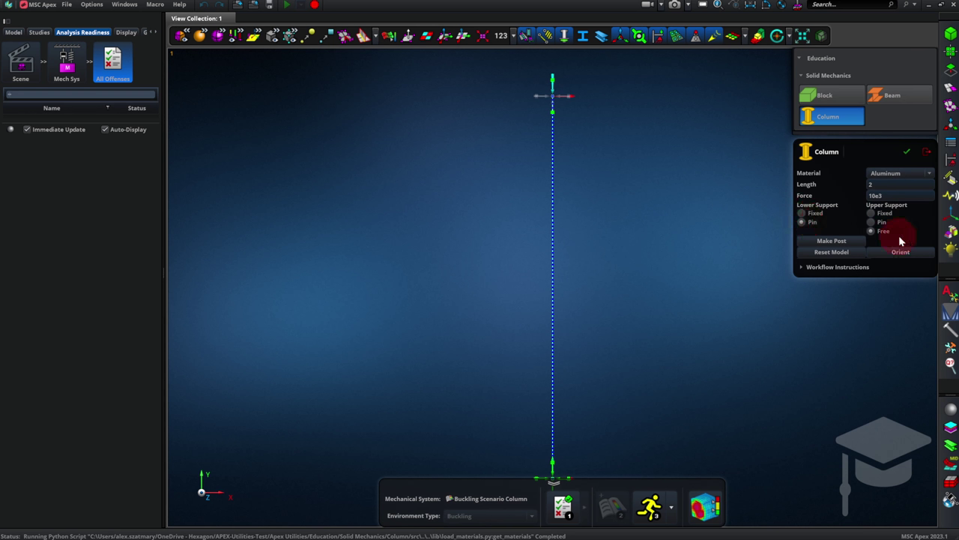
pyautogui.click(874, 222)
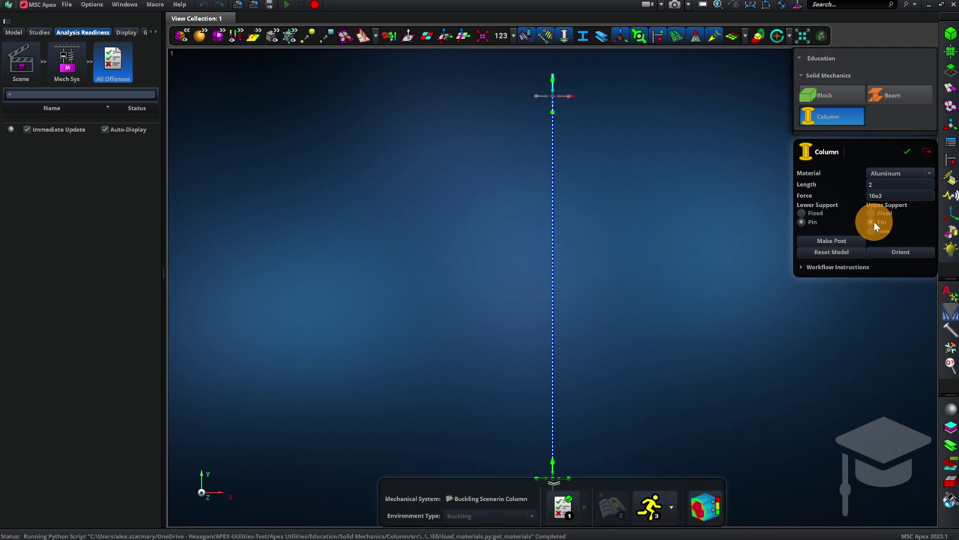
pyautogui.click(813, 223)
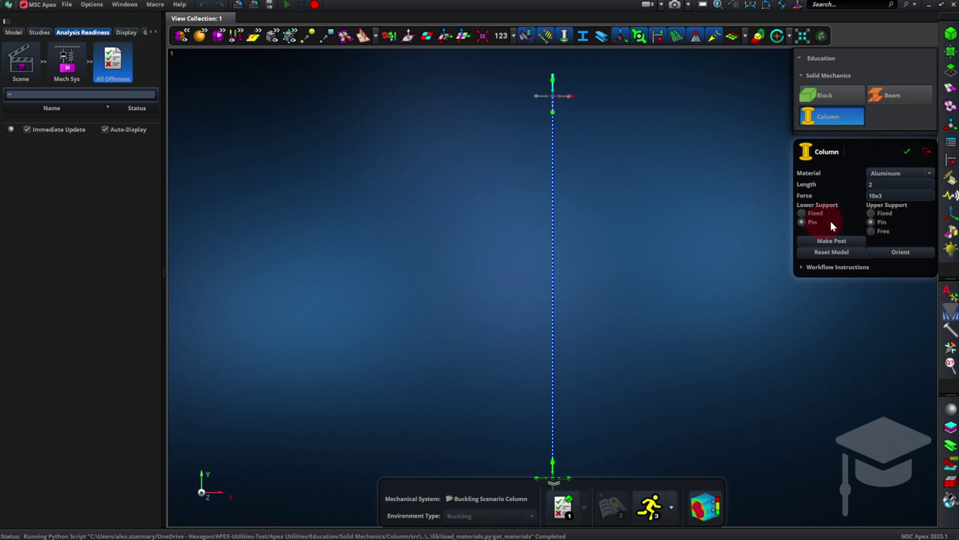
pyautogui.click(877, 222)
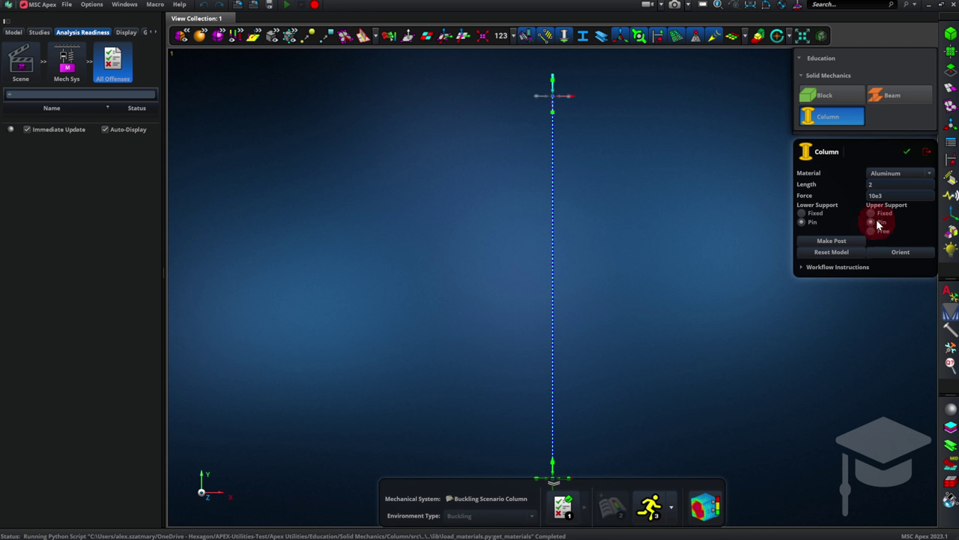
# Step: Rebuild the column with the aluminum pinned-pinned settings and show its mesh elements
pyautogui.click(906, 152)
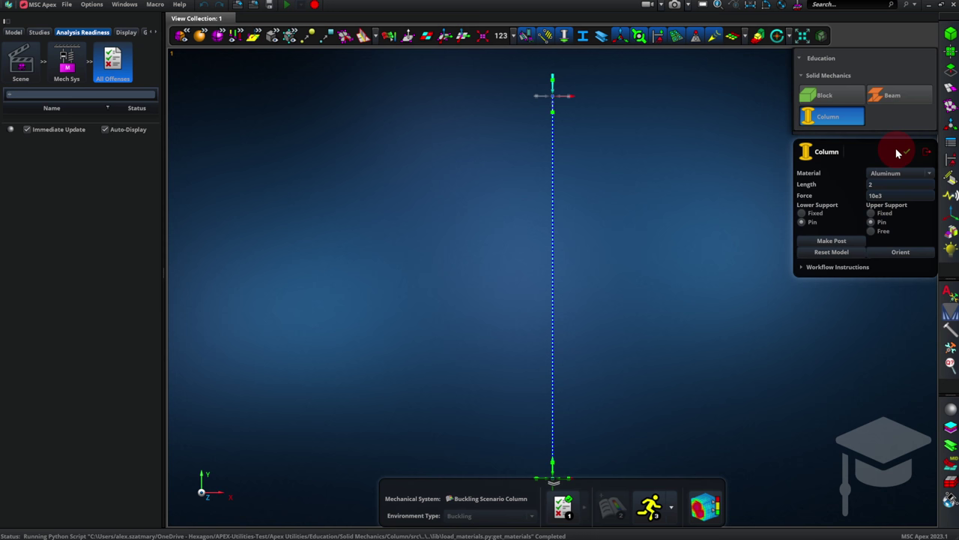
pyautogui.click(907, 154)
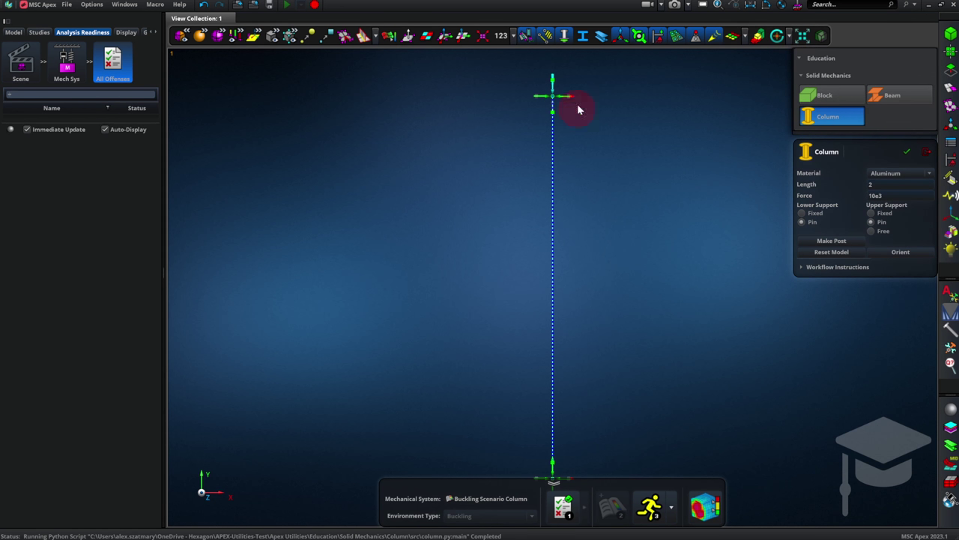
pyautogui.click(584, 37)
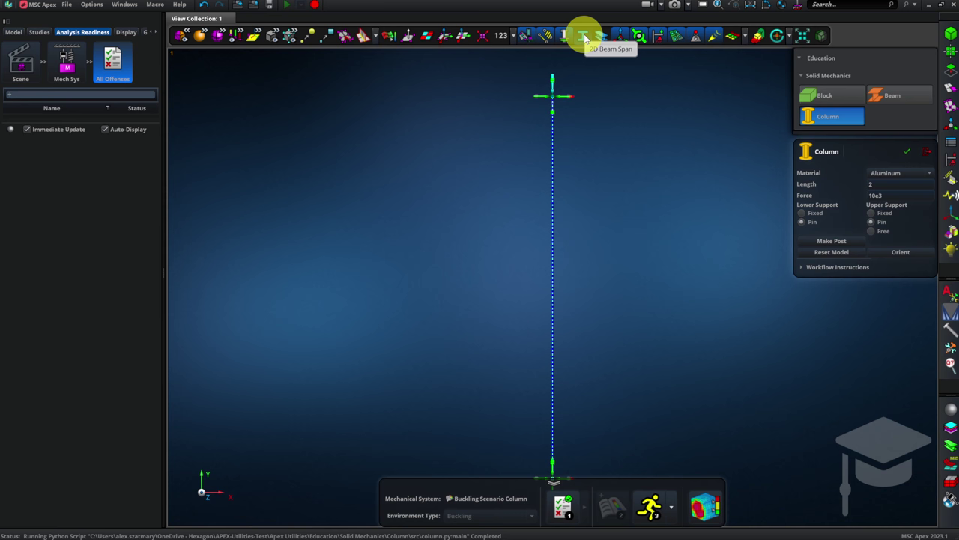
# Step: Show the column as a solid bar and inspect its 0.0500 m square Beam Shape cross-section
pyautogui.click(603, 37)
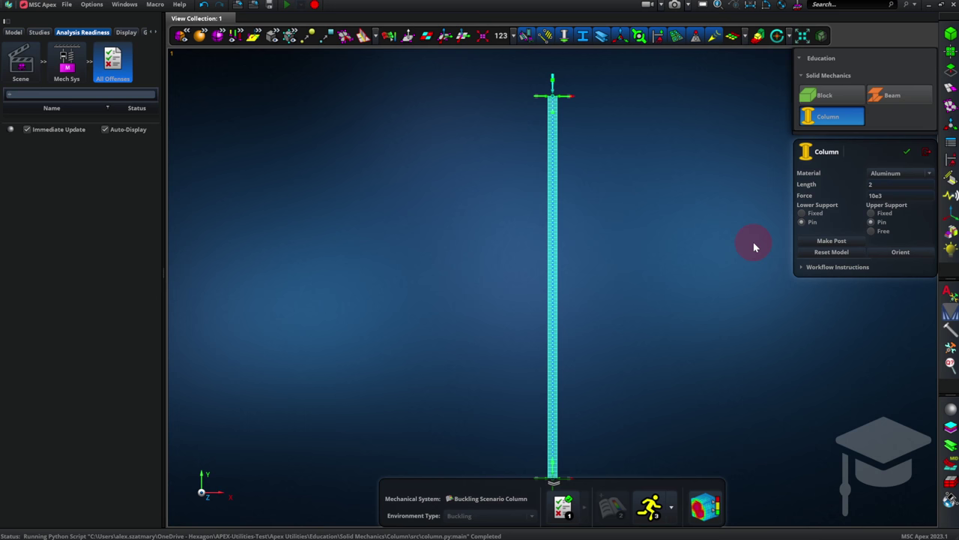
pyautogui.click(950, 446)
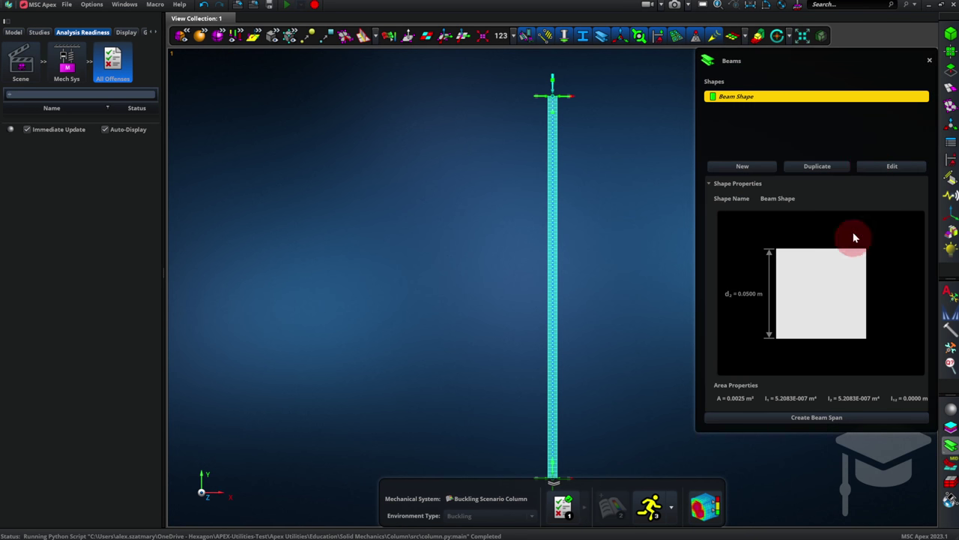
pyautogui.click(886, 169)
pyautogui.click(929, 62)
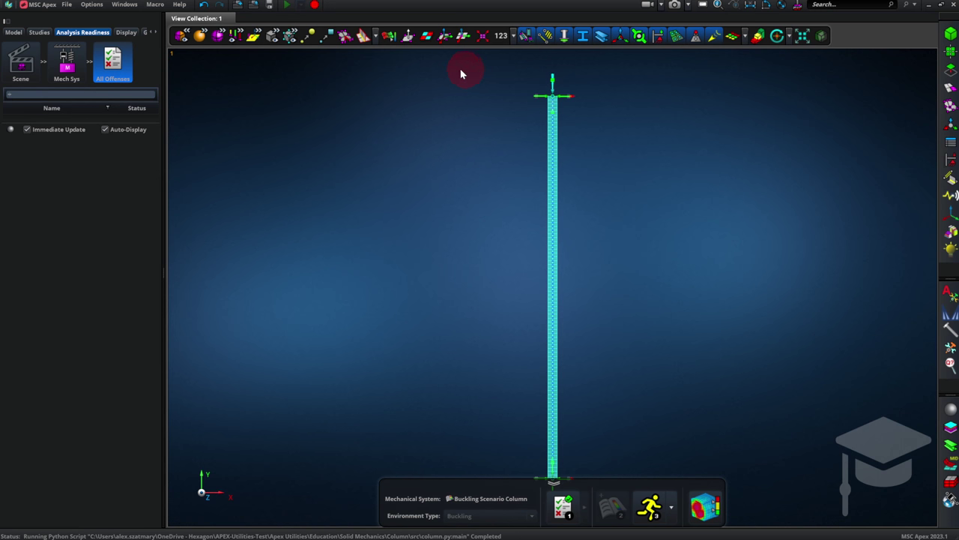
# Step: Expand the Column part in the model tree and highlight its Curve, Span and Mesh 1
pyautogui.click(14, 33)
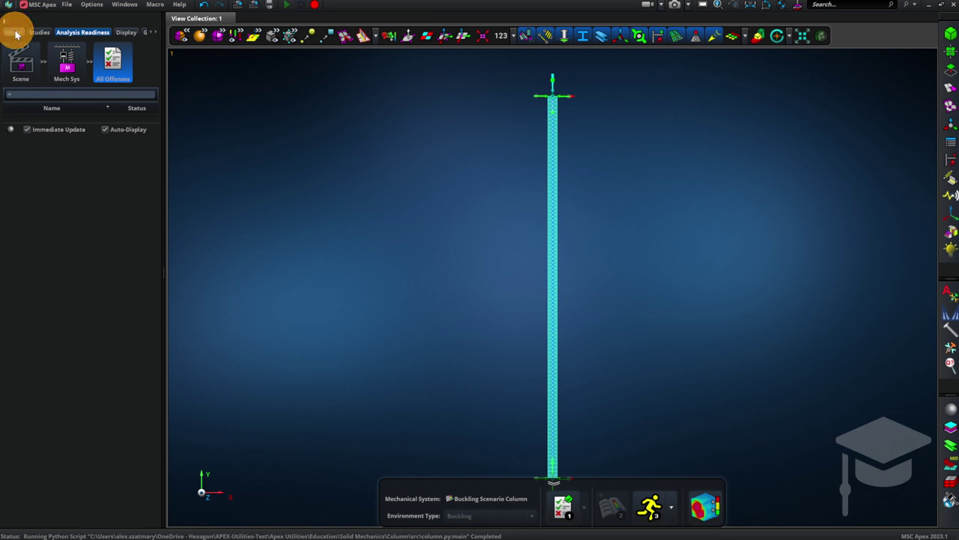
pyautogui.click(24, 87)
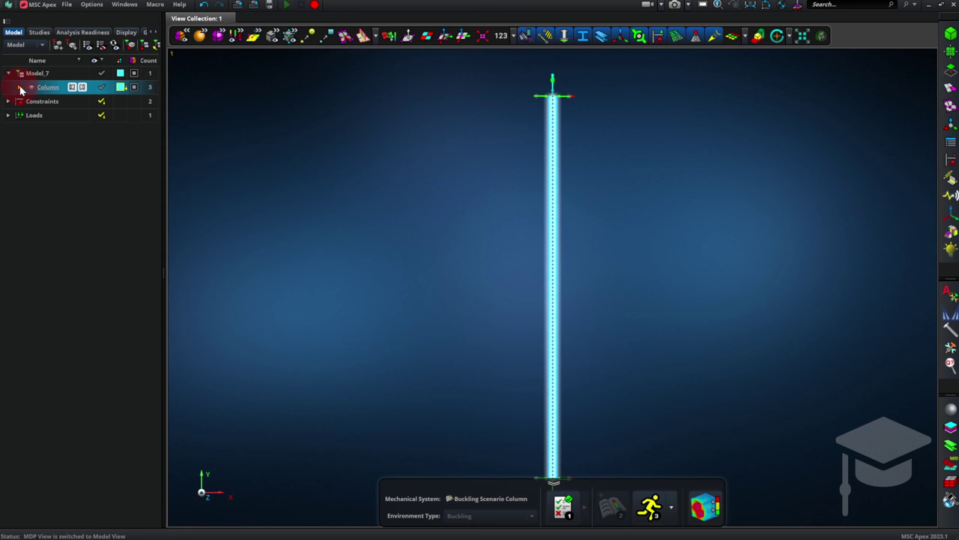
pyautogui.click(20, 87)
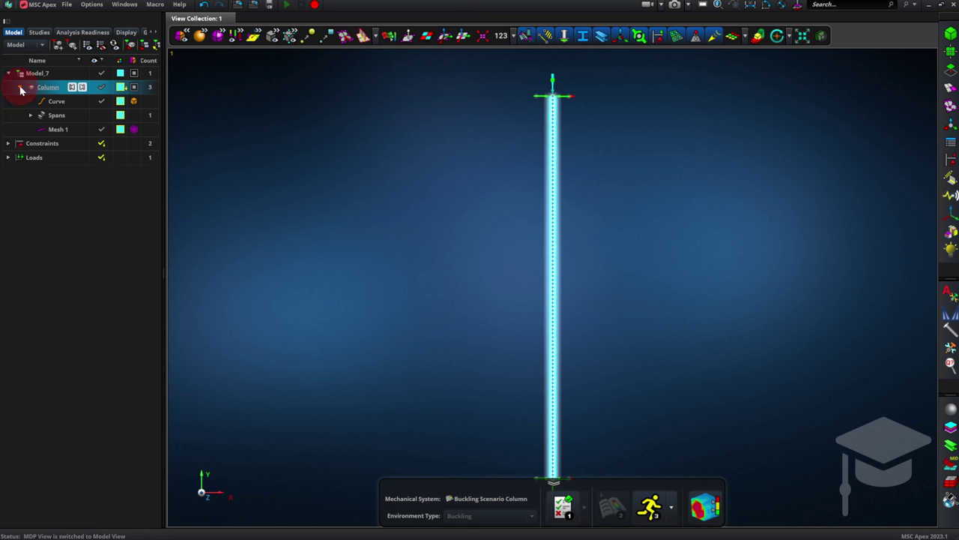
pyautogui.click(44, 102)
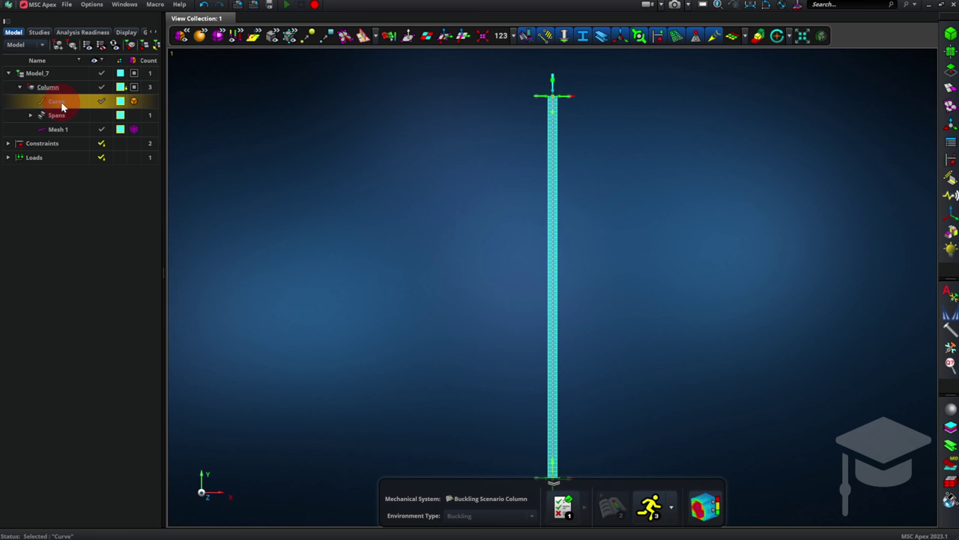
pyautogui.keyDown('shift'); pyautogui.click(54, 130); pyautogui.keyUp('shift')
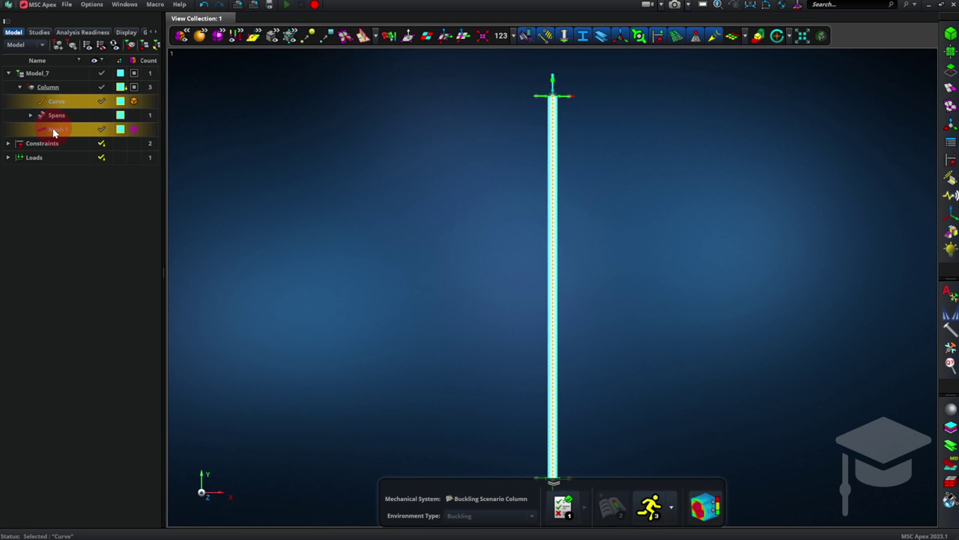
pyautogui.click(31, 115)
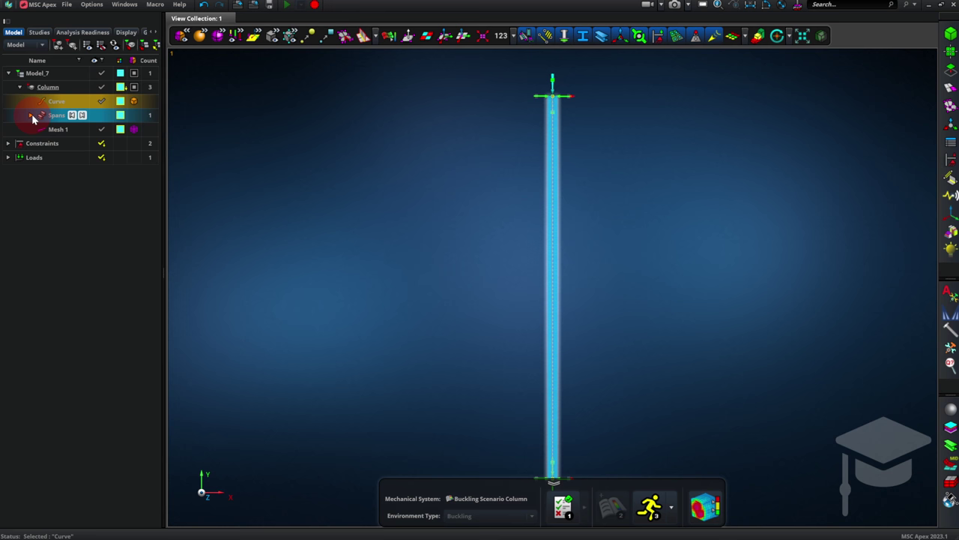
pyautogui.click(71, 131)
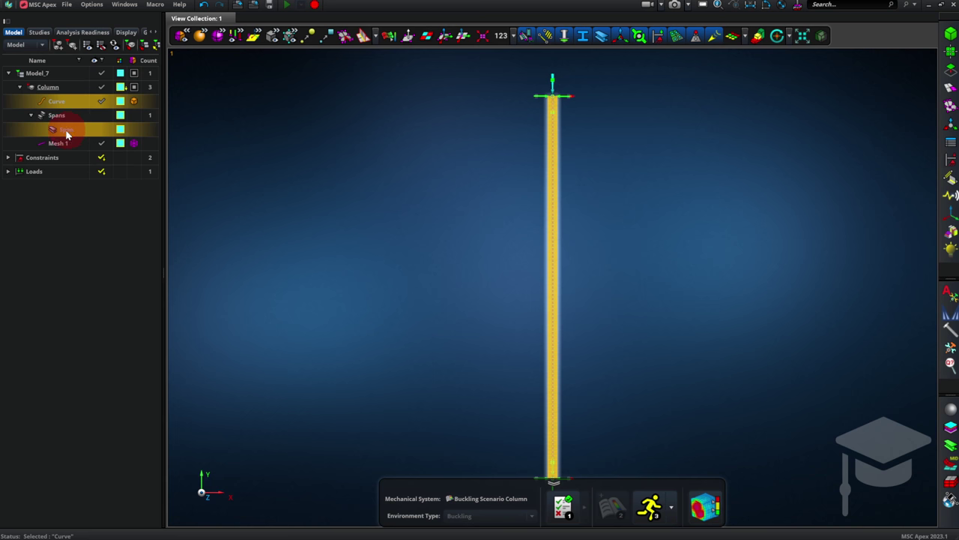
pyautogui.click(9, 158)
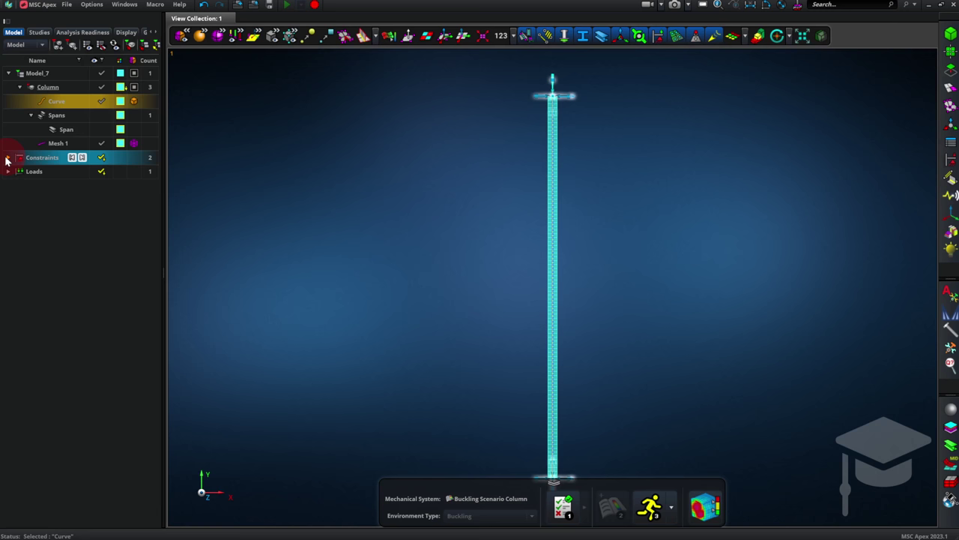
# Step: Inspect the Bottom and Top displacement constraints: X, Z translation and Y rotation fixed, Y translation free
pyautogui.click(8, 158)
pyautogui.click(25, 172)
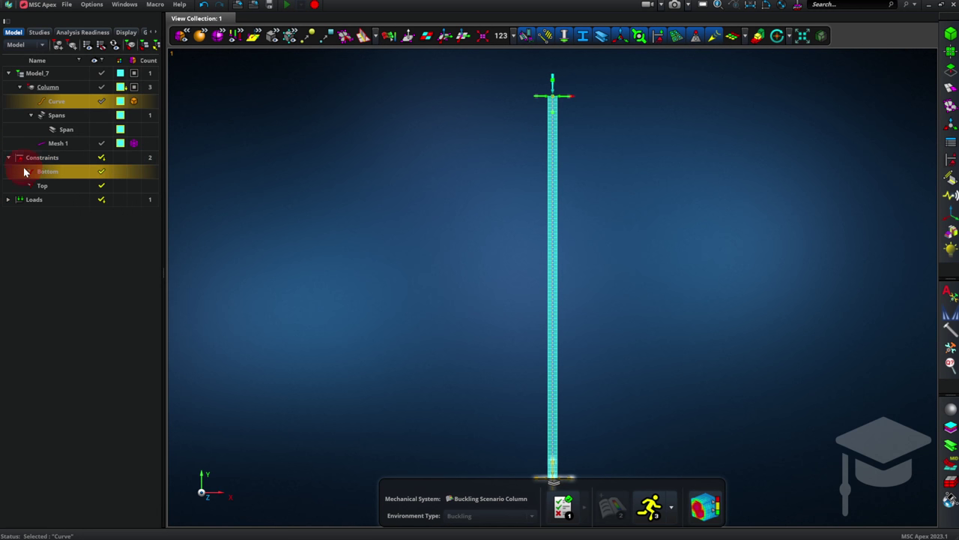
pyautogui.doubleClick(24, 170)
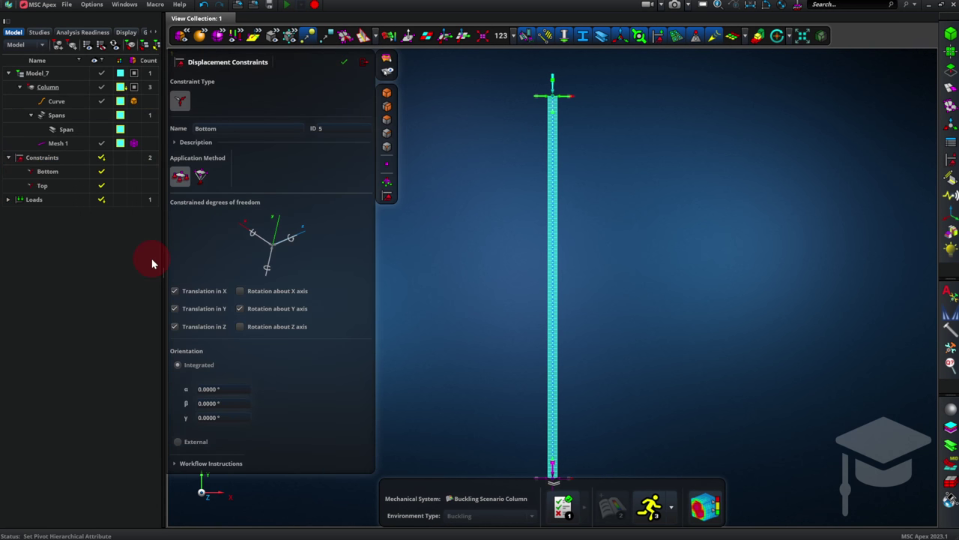
pyautogui.click(176, 290)
pyautogui.click(184, 328)
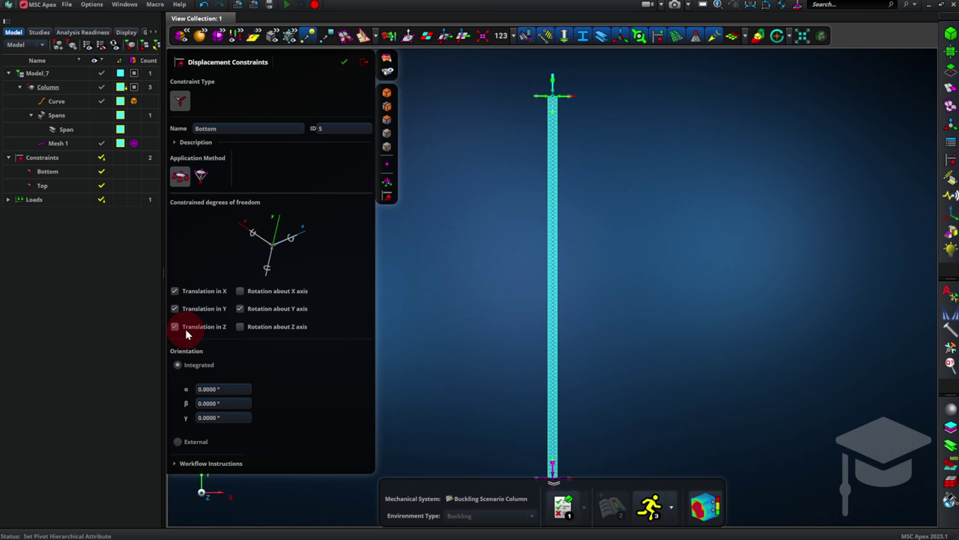
pyautogui.click(248, 312)
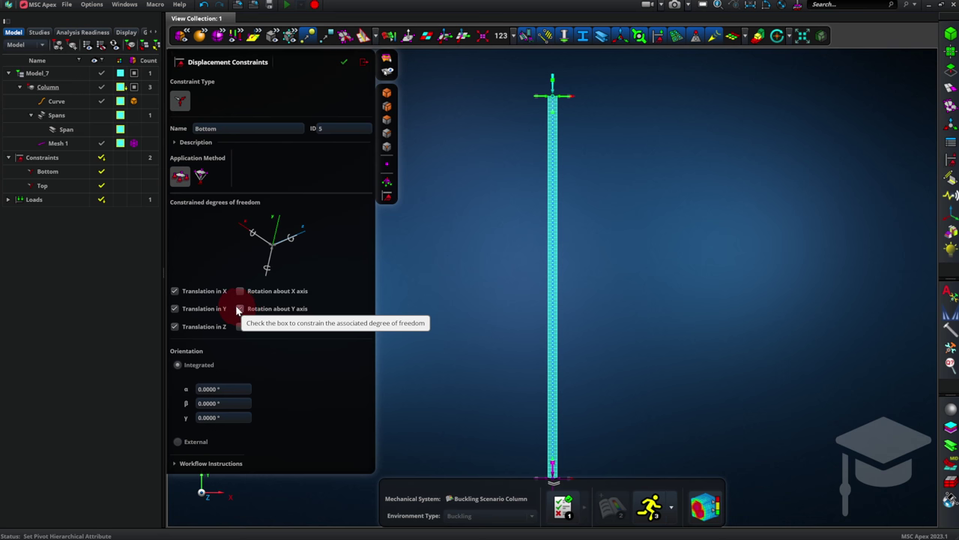
pyautogui.click(239, 308)
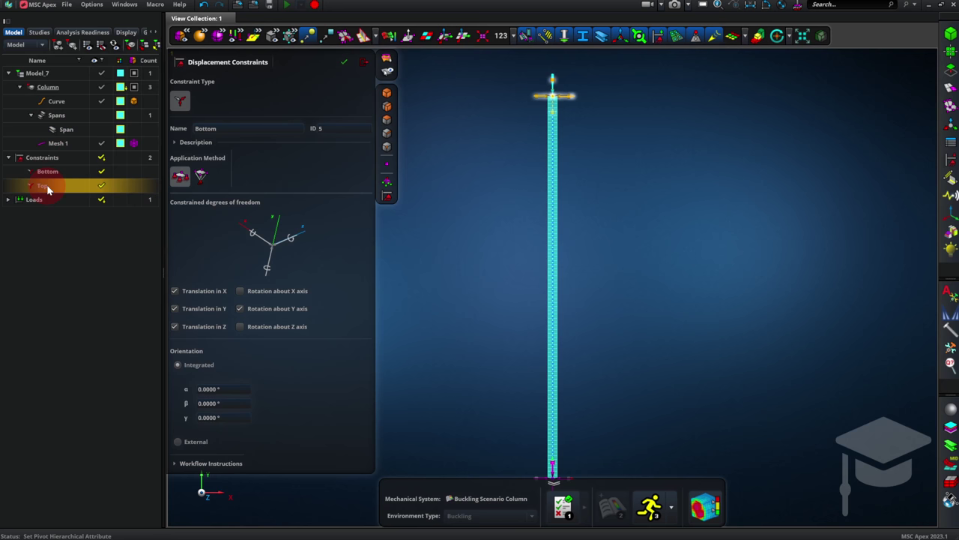
pyautogui.click(45, 187)
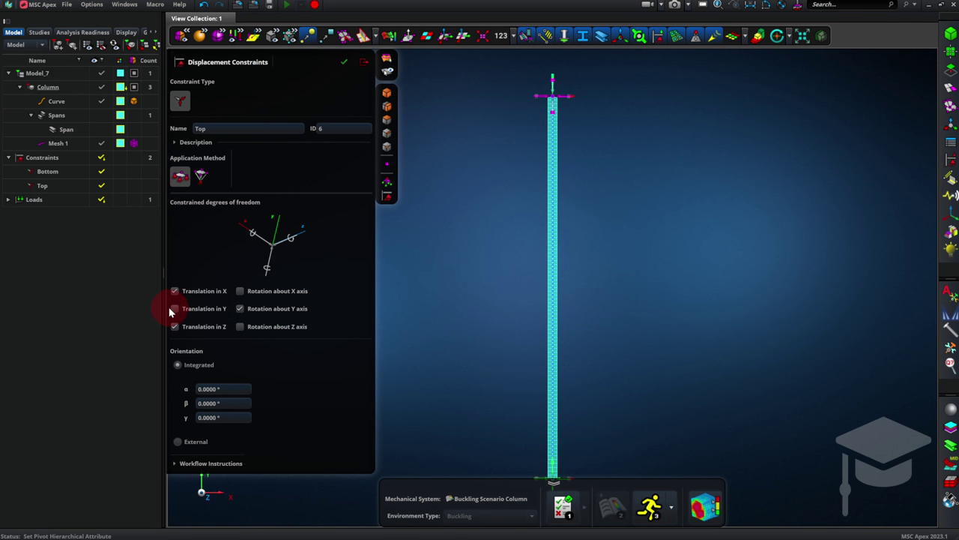
# Step: Inspect the Force load's settings: a static -10000 N Fy force at the column top
pyautogui.click(8, 199)
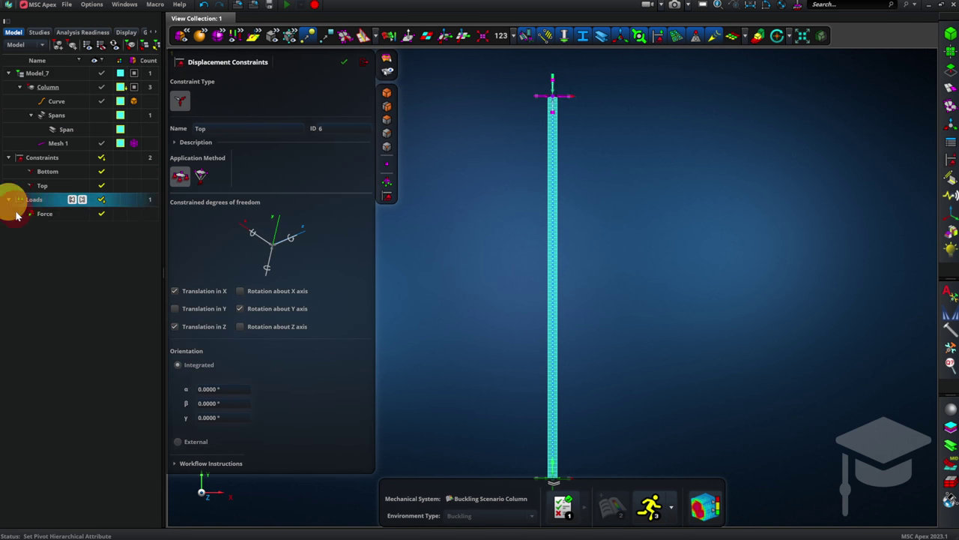
pyautogui.click(32, 214)
pyautogui.click(32, 215)
pyautogui.click(155, 251)
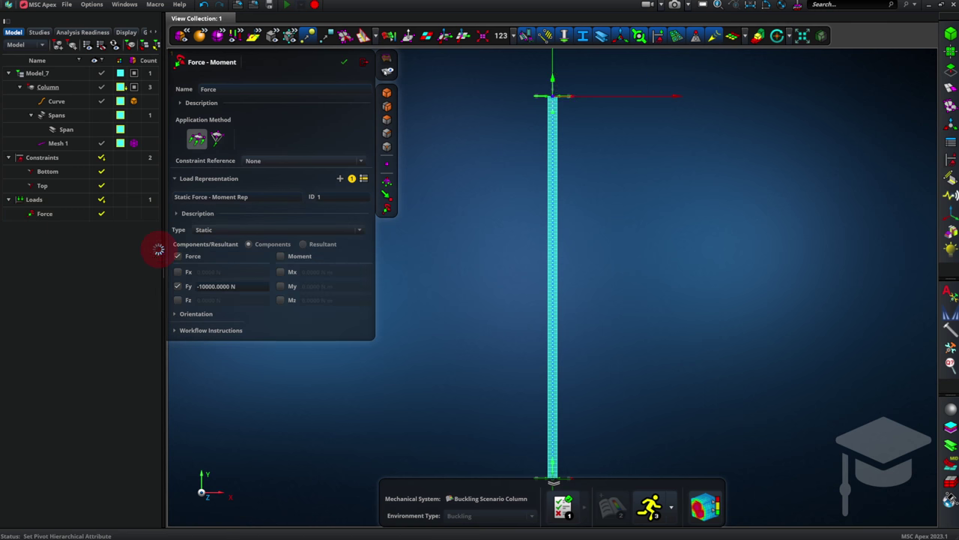
pyautogui.click(197, 140)
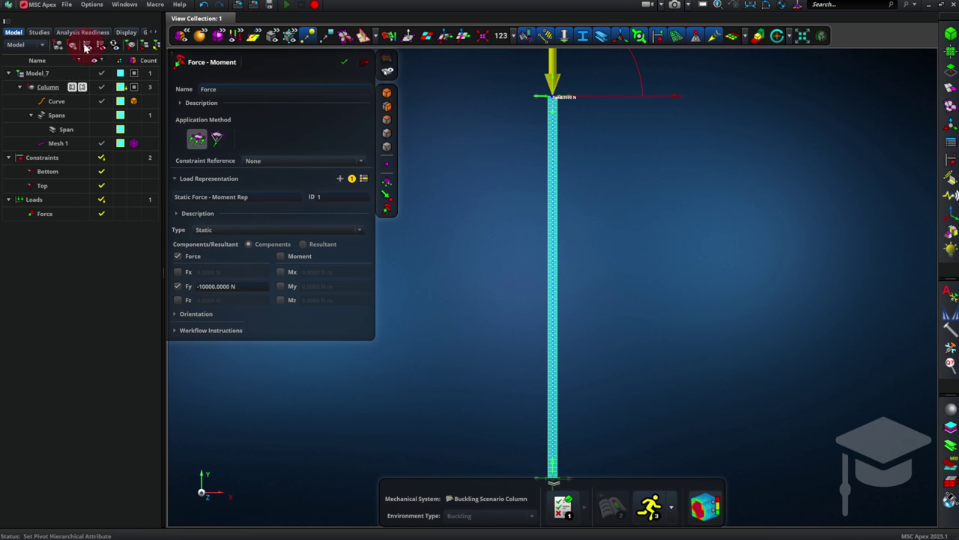
# Step: Show the Studies tree with Buckling Scenario Column, then select the Study root
pyautogui.click(38, 31)
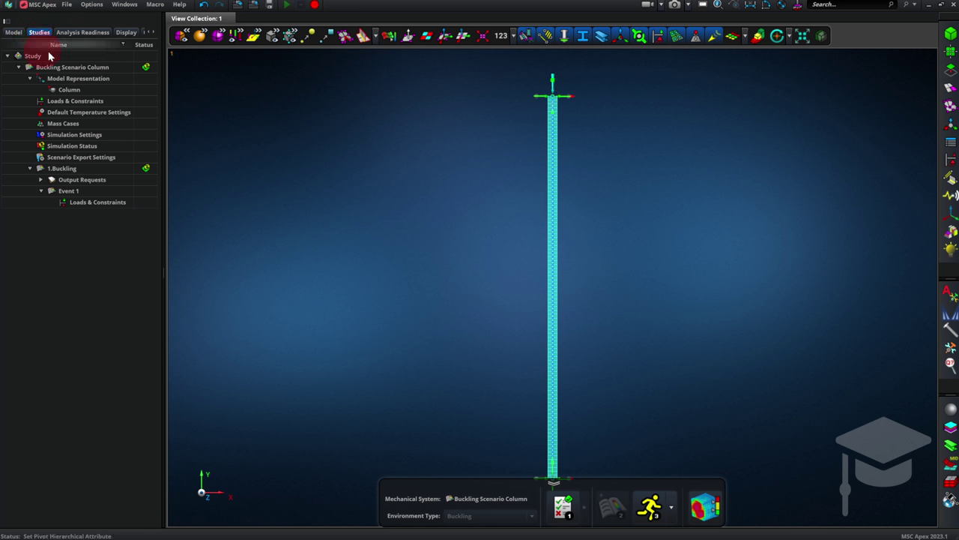
pyautogui.click(51, 69)
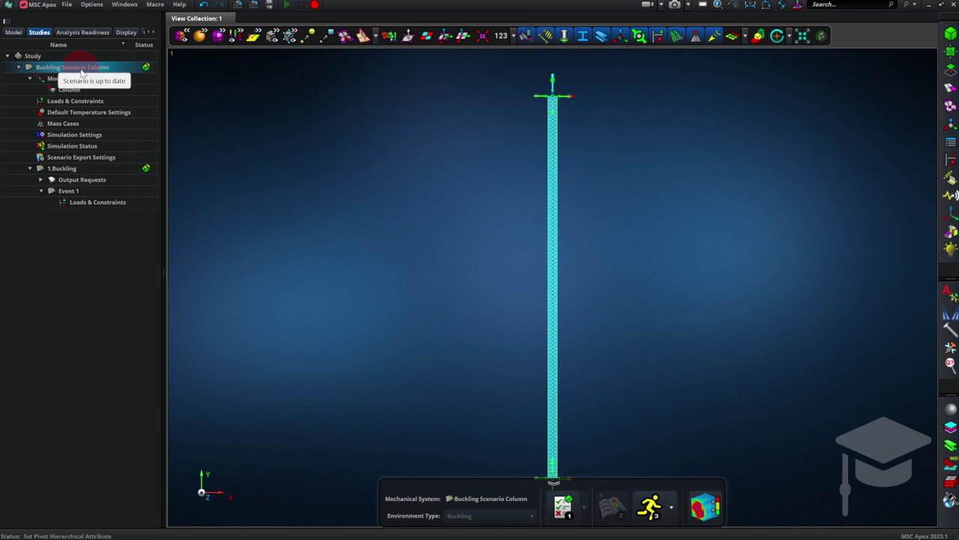
pyautogui.click(83, 70)
pyautogui.click(76, 57)
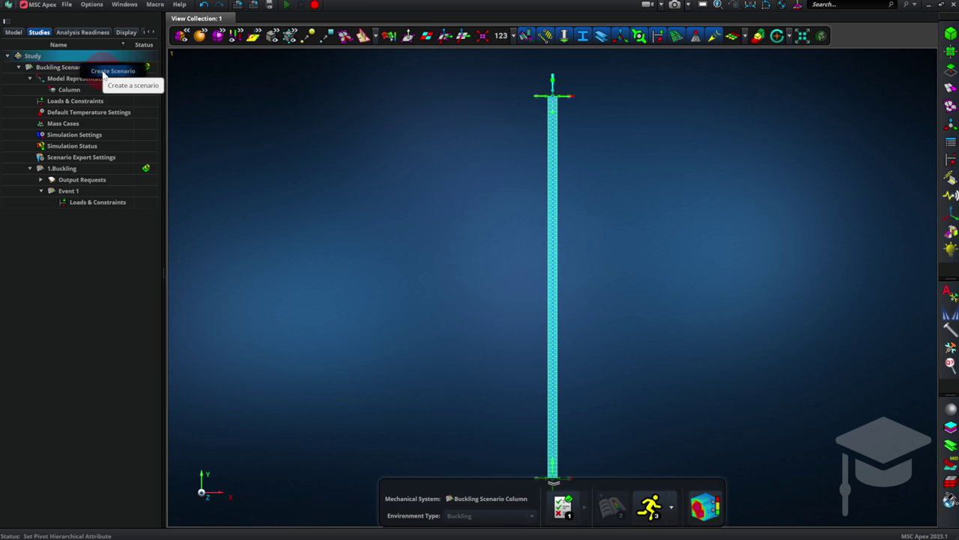
# Step: Start a new scenario named Buckling Scenario with 1 event and type Buckling
pyautogui.click(101, 71)
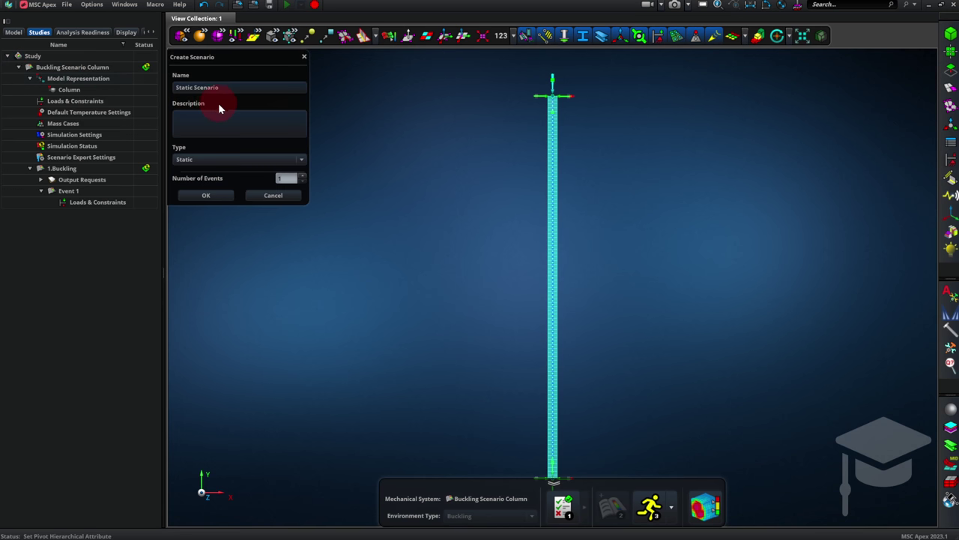
pyautogui.click(199, 155)
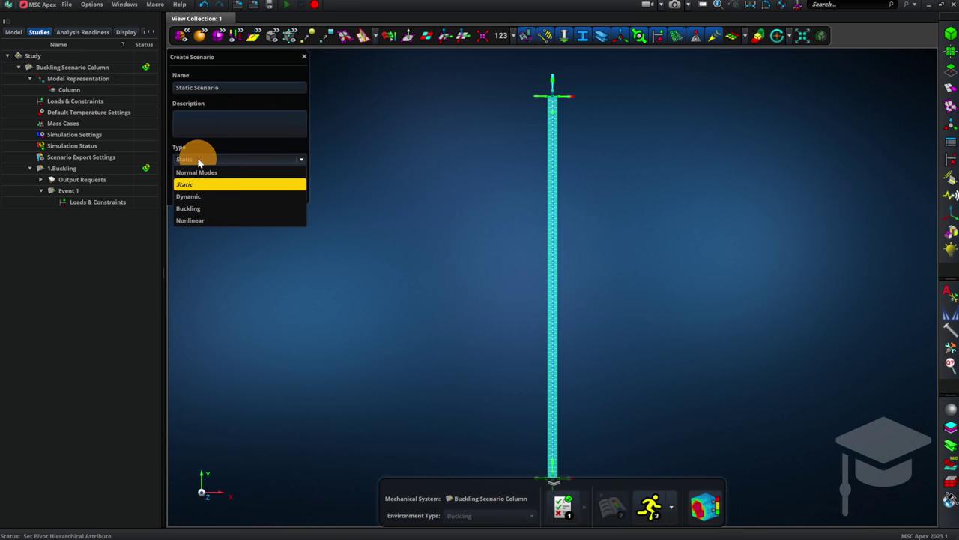
pyautogui.click(196, 209)
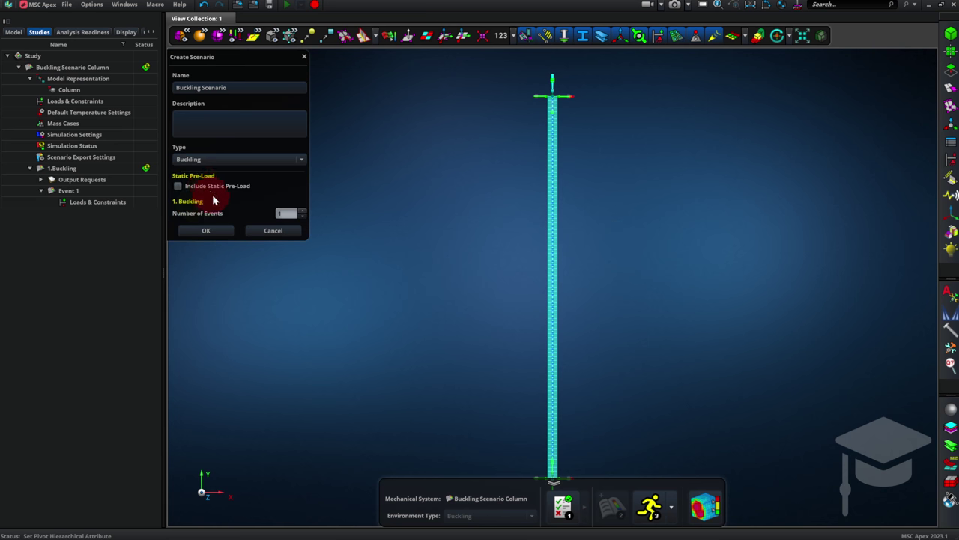